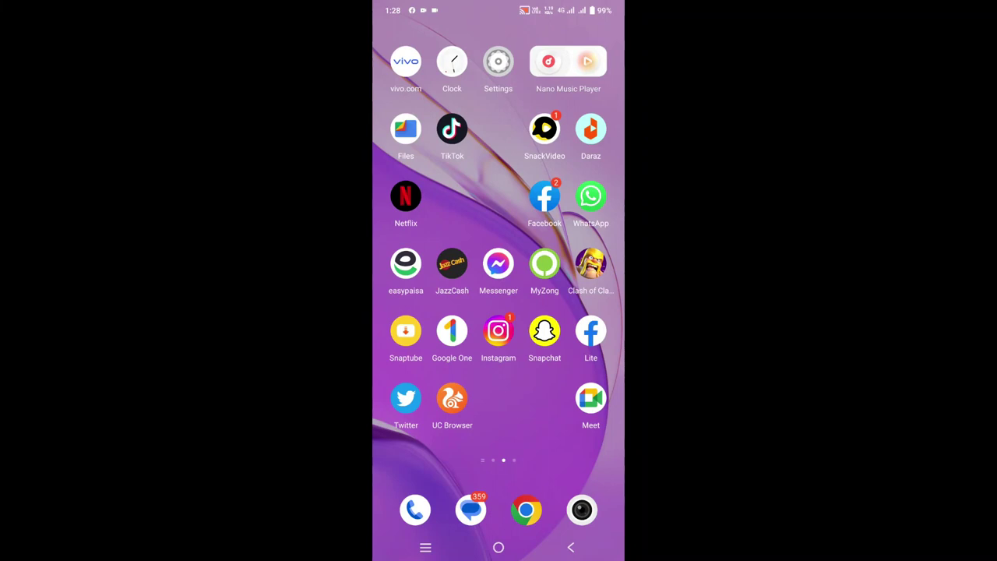
# Step: Launch UC Browser from the Android home screen
pyautogui.click(452, 398)
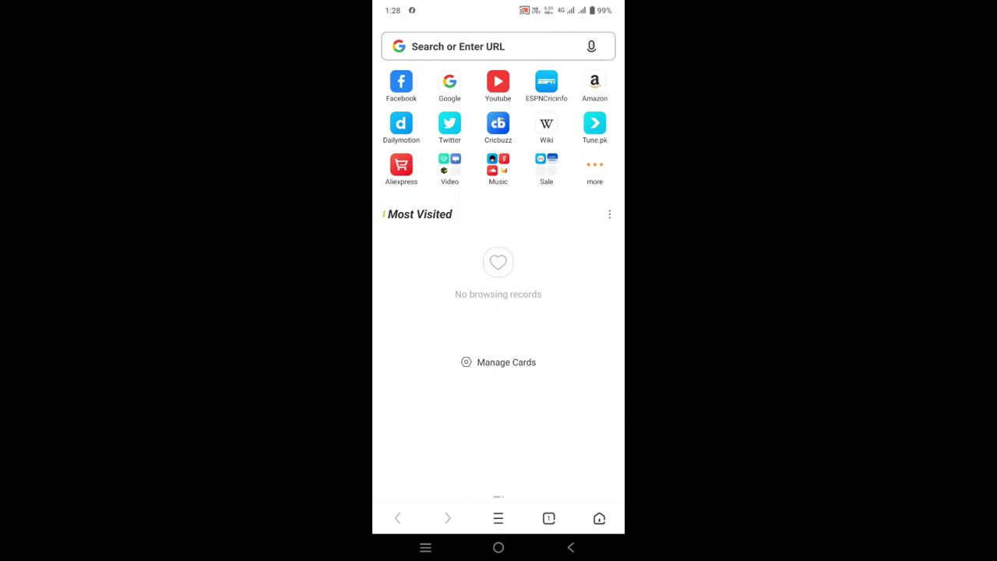
# Step: Start a search in UC Browser's address bar by typing 'Pho'
pyautogui.click(458, 46)
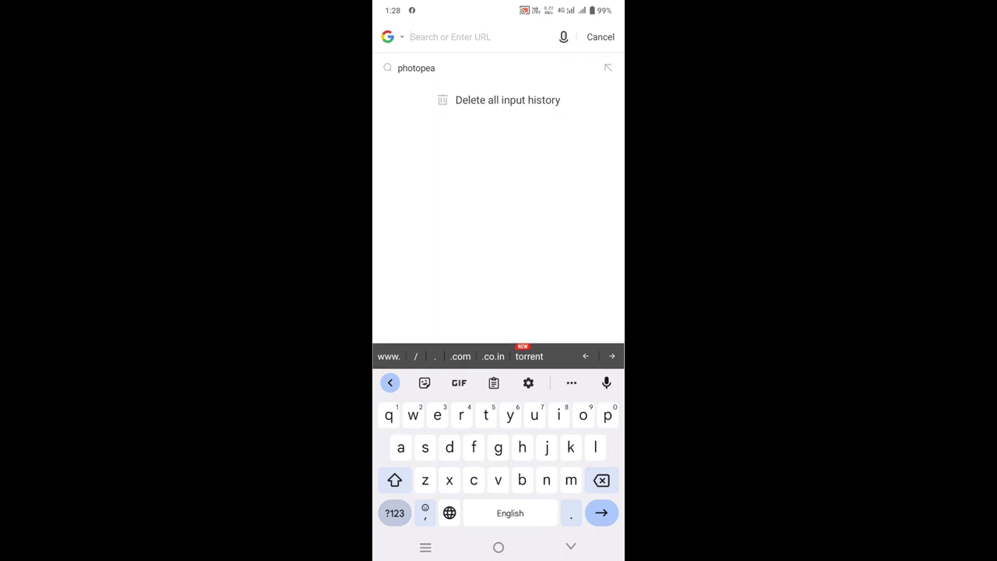
pyautogui.click(394, 479)
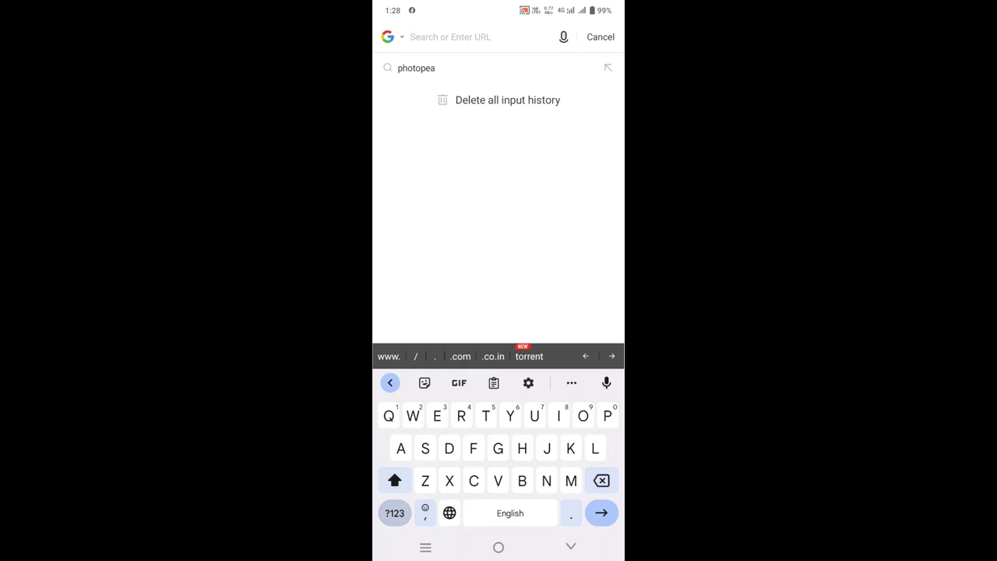
pyautogui.write('Pho')
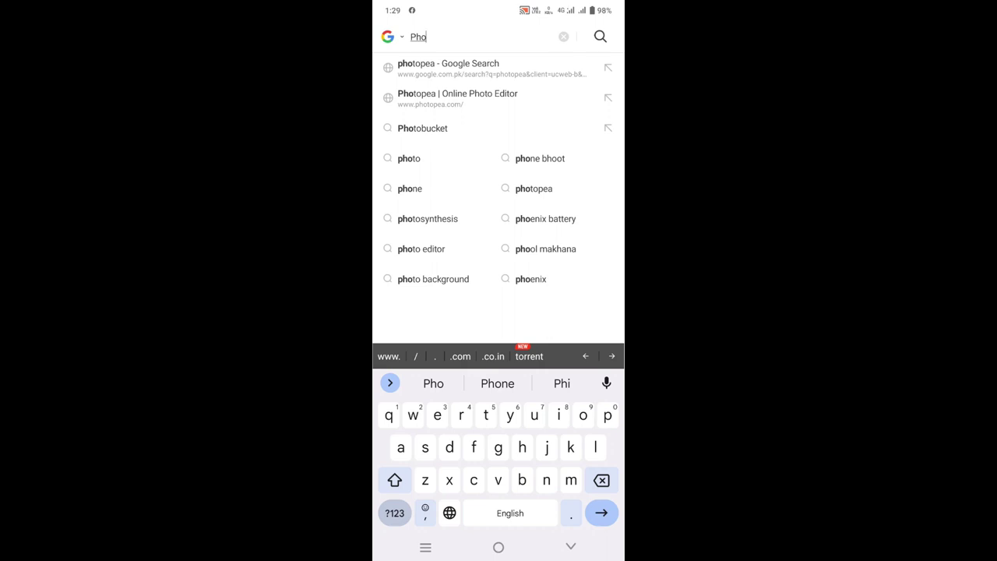
# Step: Search Google for photopea and open the Photopea site from the results
pyautogui.click(448, 68)
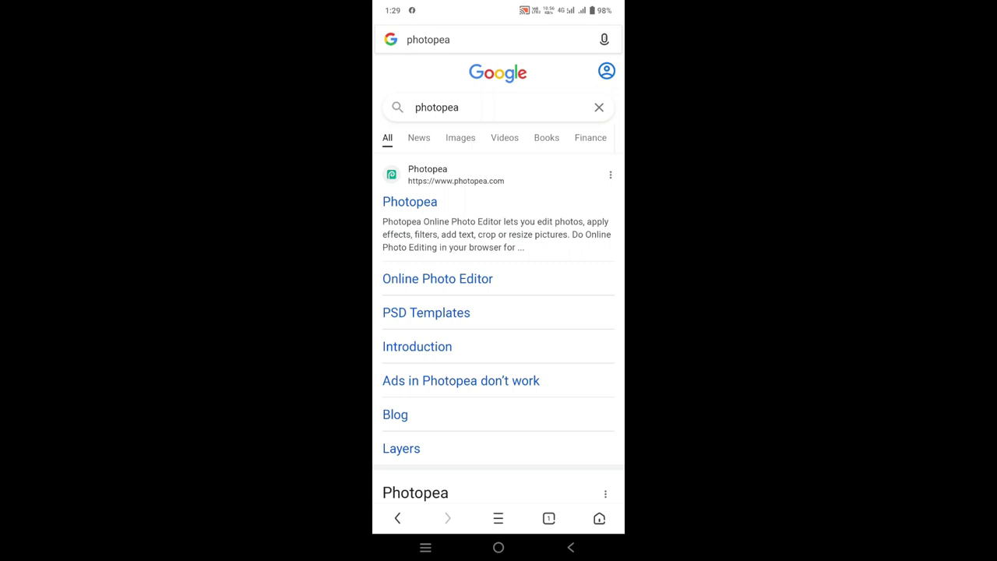
pyautogui.click(409, 201)
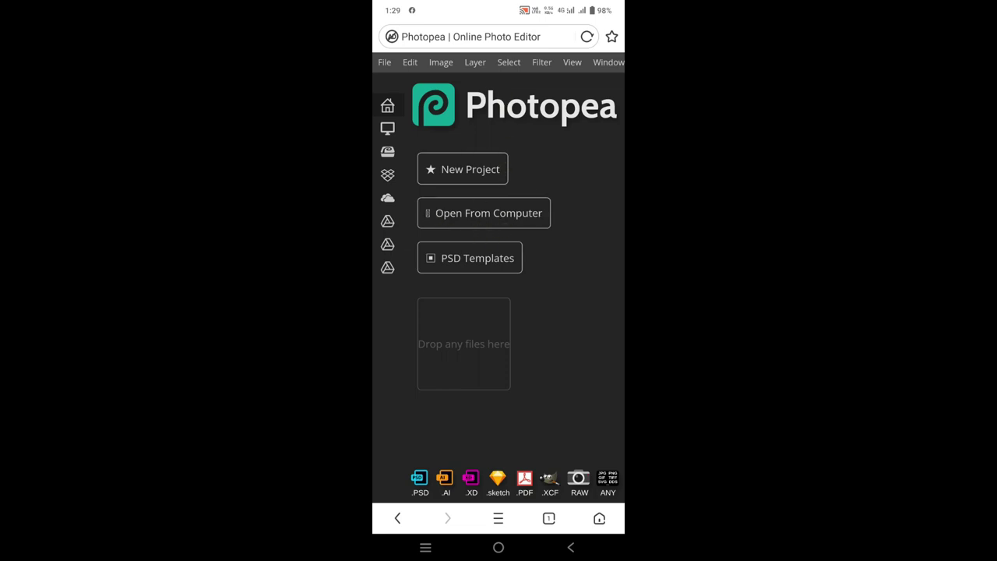
# Step: Open a file from the device, browsing the phone's storage in File Manager
pyautogui.click(484, 213)
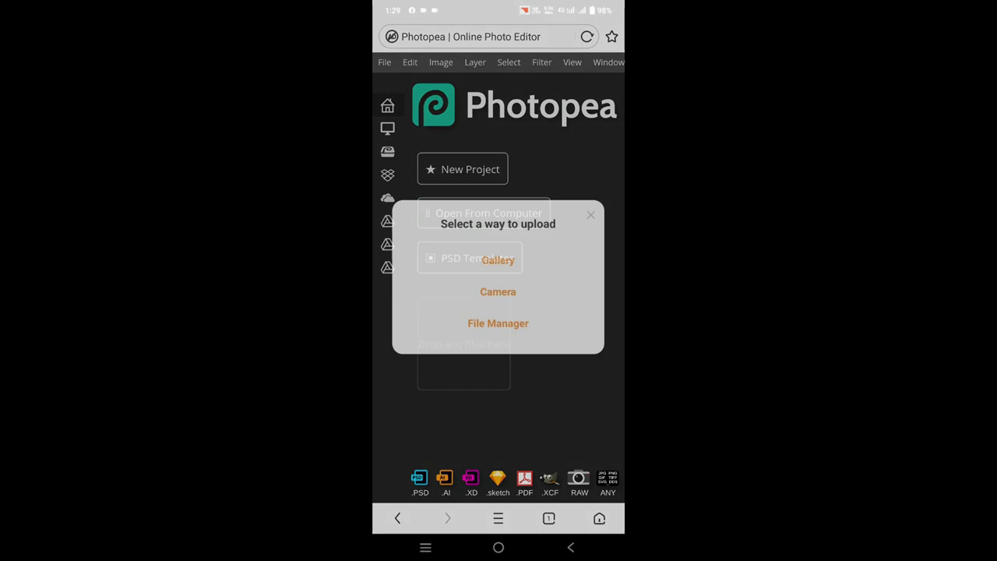
pyautogui.click(498, 323)
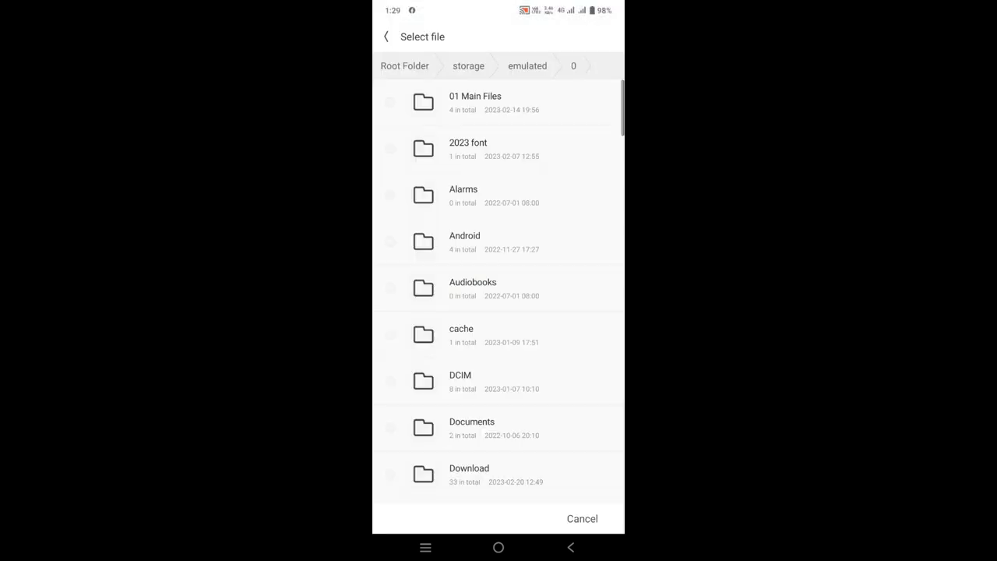
pyautogui.scroll(-5, 499, 281)
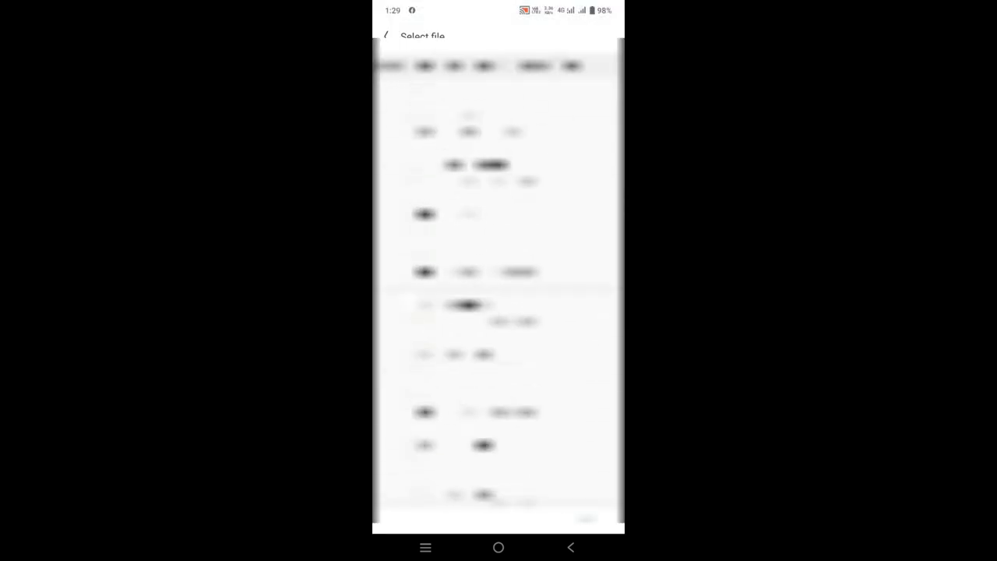
pyautogui.scroll(-3, 499, 311)
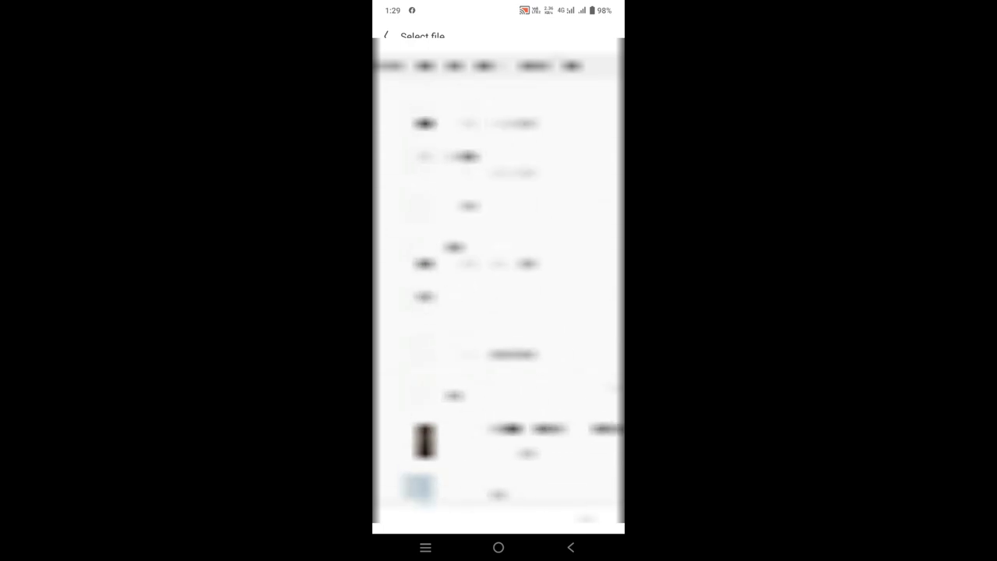
pyautogui.scroll(-3, 498, 311)
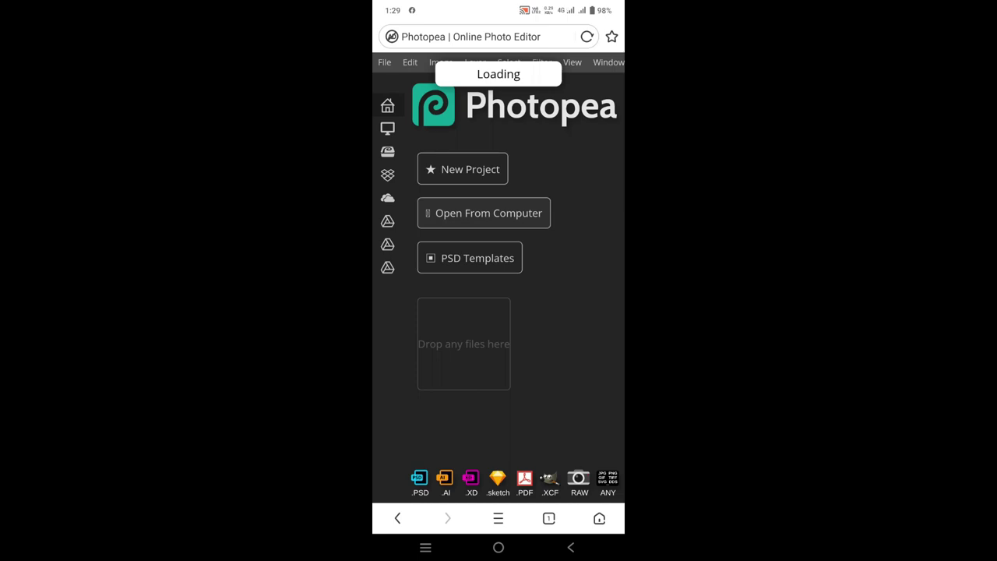
# Step: Load the Beauty text-effect PSD template and show its layer list
pyautogui.click(468, 378)
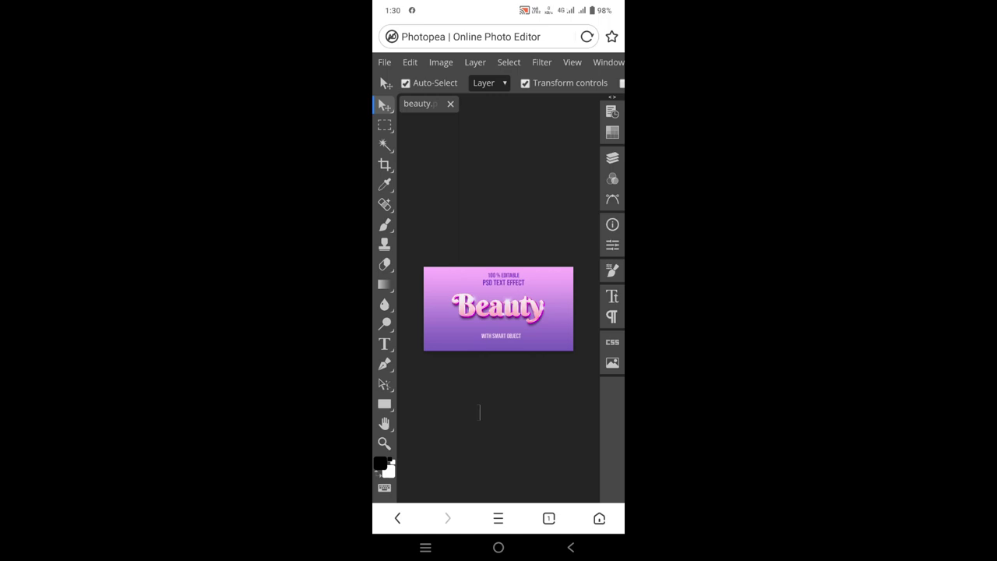
pyautogui.click(608, 161)
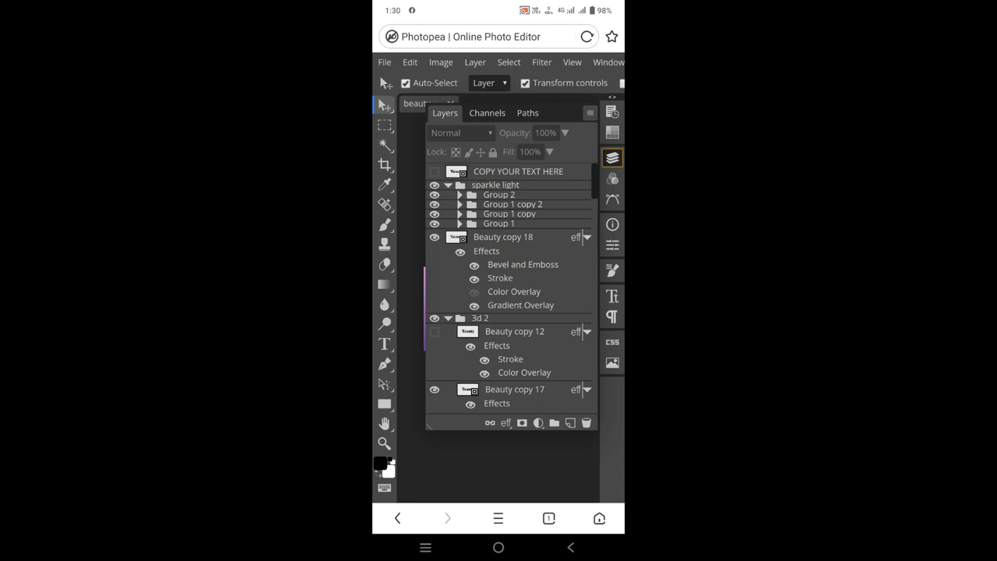
# Step: Open the COPY YOUR TEXT HERE smart object for editing
pyautogui.click(518, 172)
pyautogui.doubleClick(457, 172)
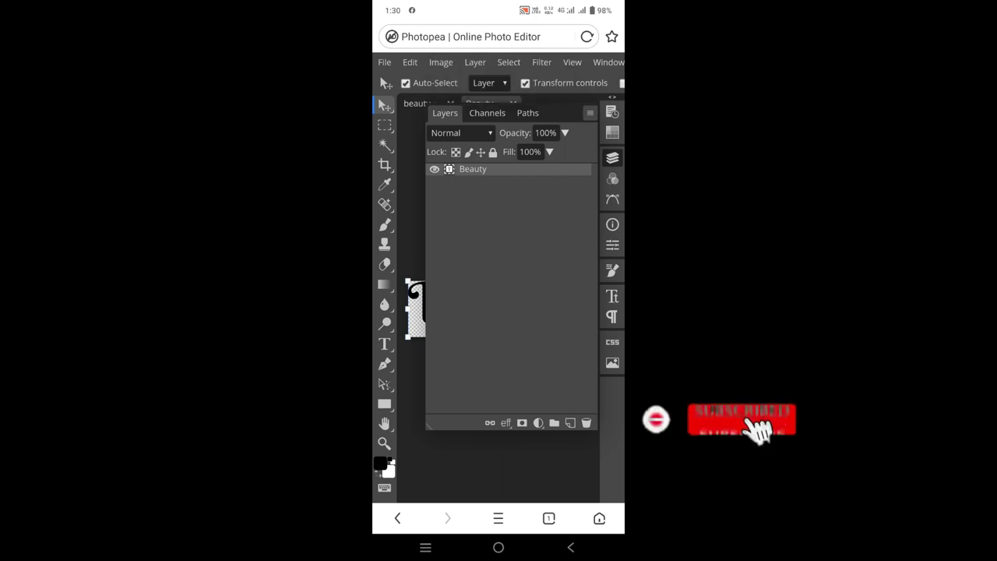
pyautogui.click(612, 158)
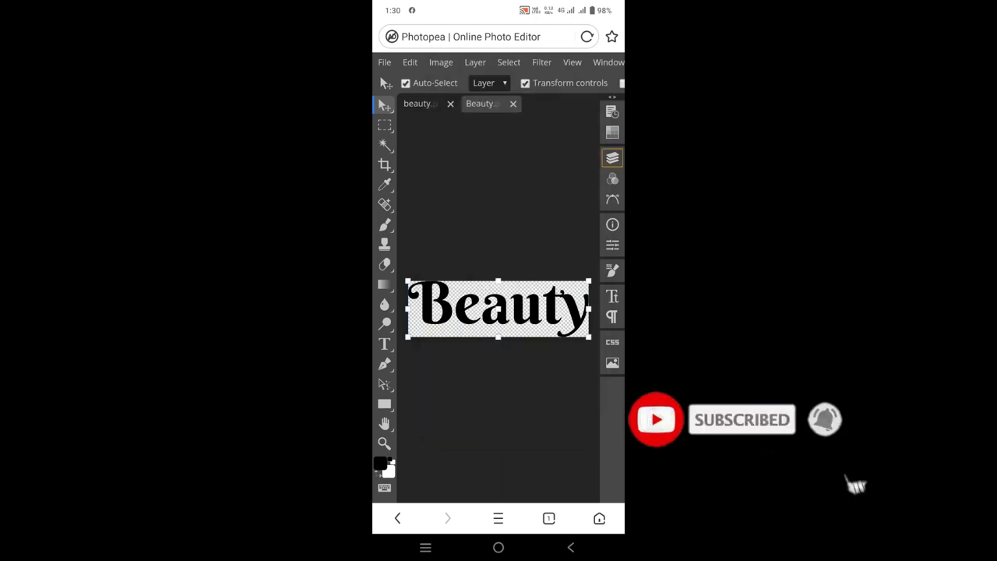
# Step: Erase 'Beauty' in the smart object and type the new name in its place
pyautogui.click(384, 344)
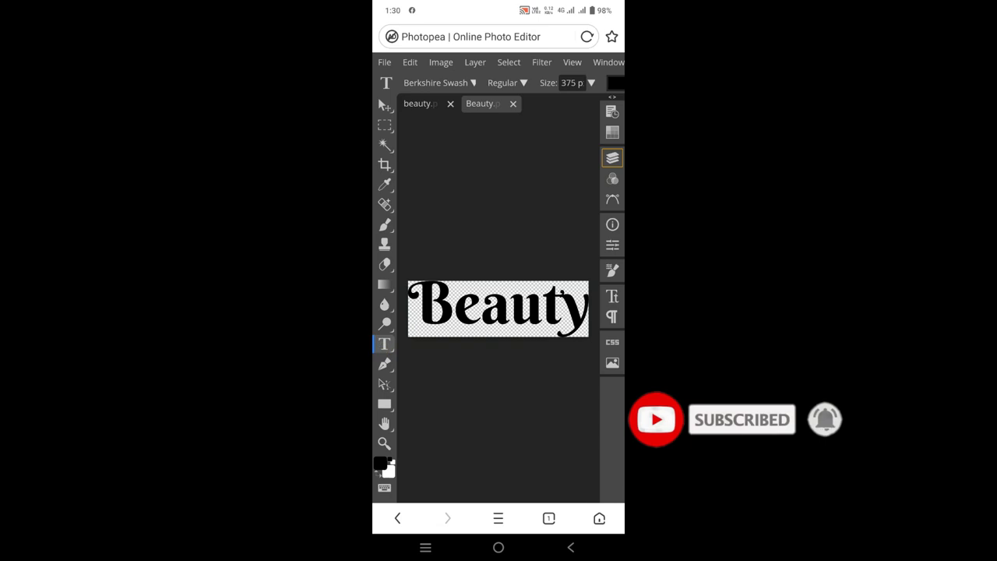
pyautogui.click(483, 310)
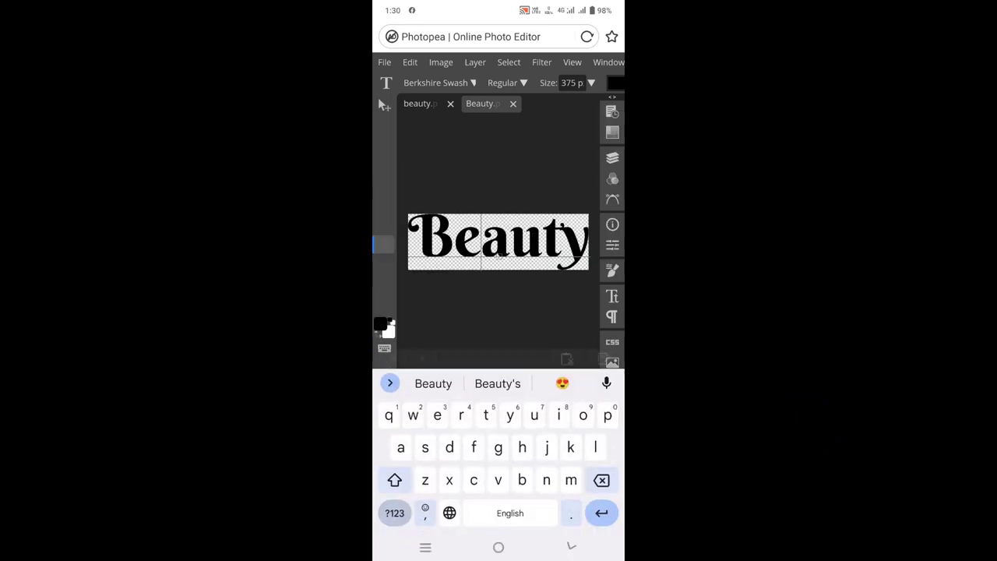
pyautogui.click(581, 237)
pyautogui.moveTo(586, 250); pyautogui.dragTo(560, 249)
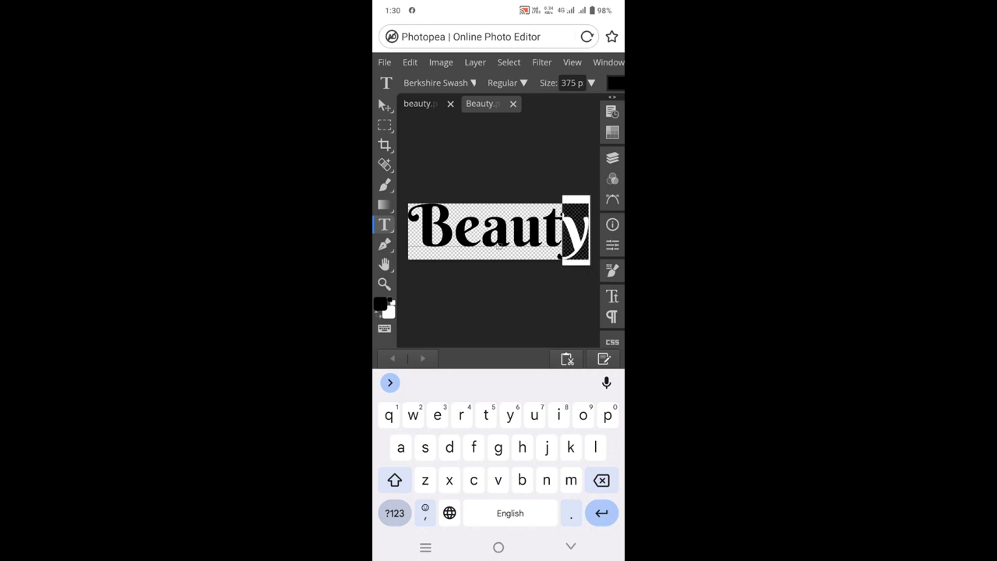
pyautogui.press('BackSpace')
pyautogui.press('BackSpace')
pyautogui.press('BackSpace')
pyautogui.press('BackSpace')
pyautogui.press('BackSpace')
pyautogui.press('BackSpace')
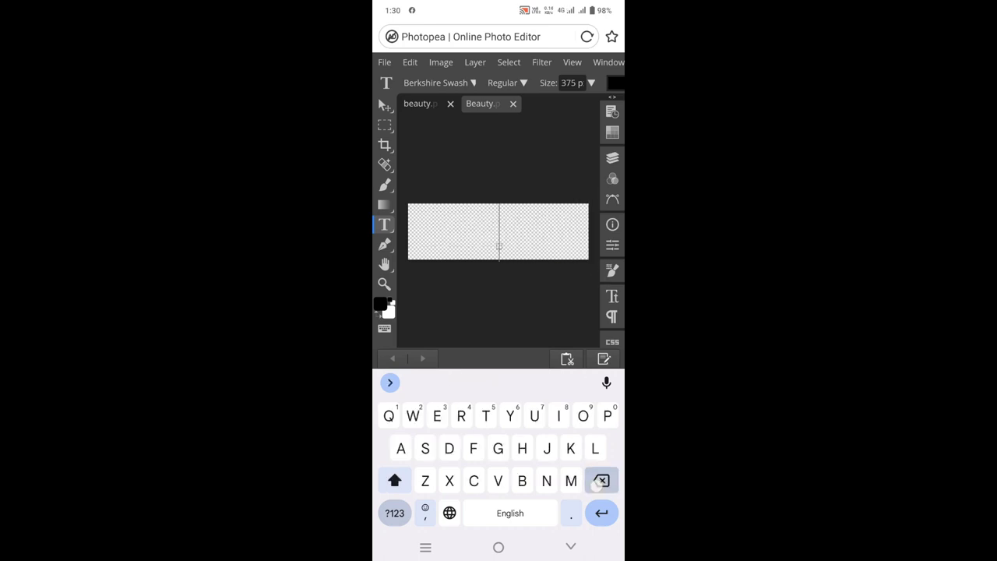
pyautogui.write('Azhar')
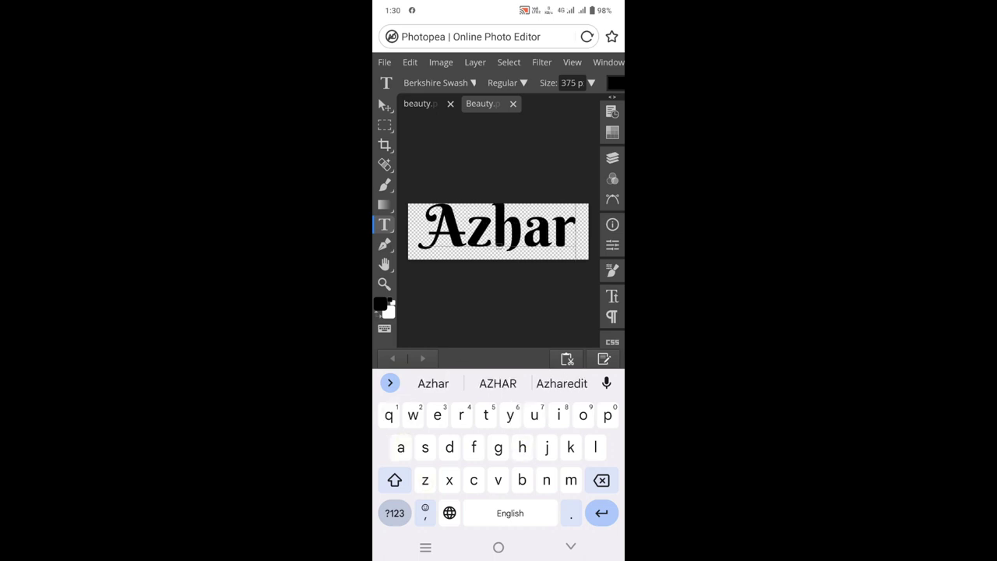
# Step: Commit the new text and save the smart object back into the template
pyautogui.click(385, 106)
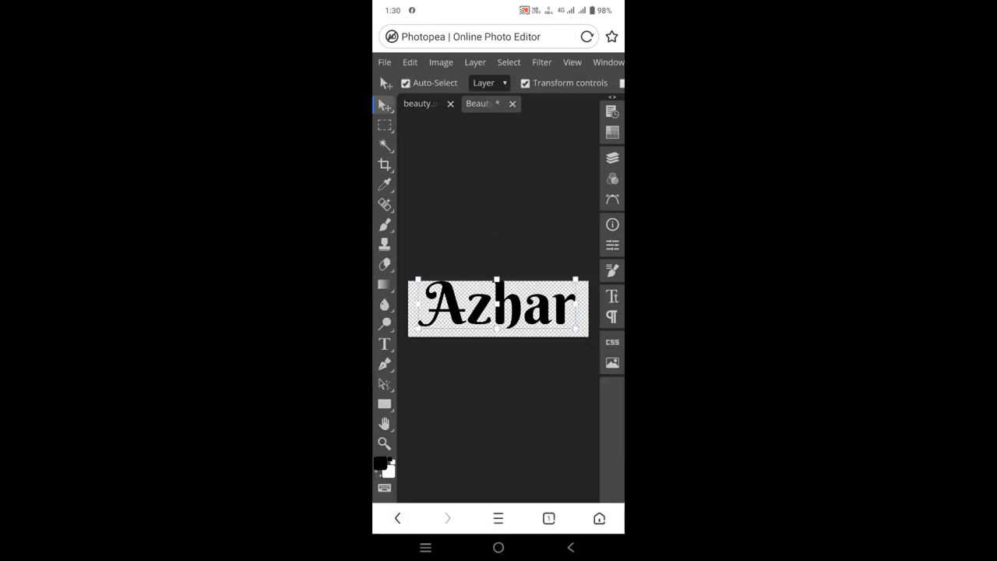
pyautogui.moveTo(455, 307); pyautogui.dragTo(459, 310)
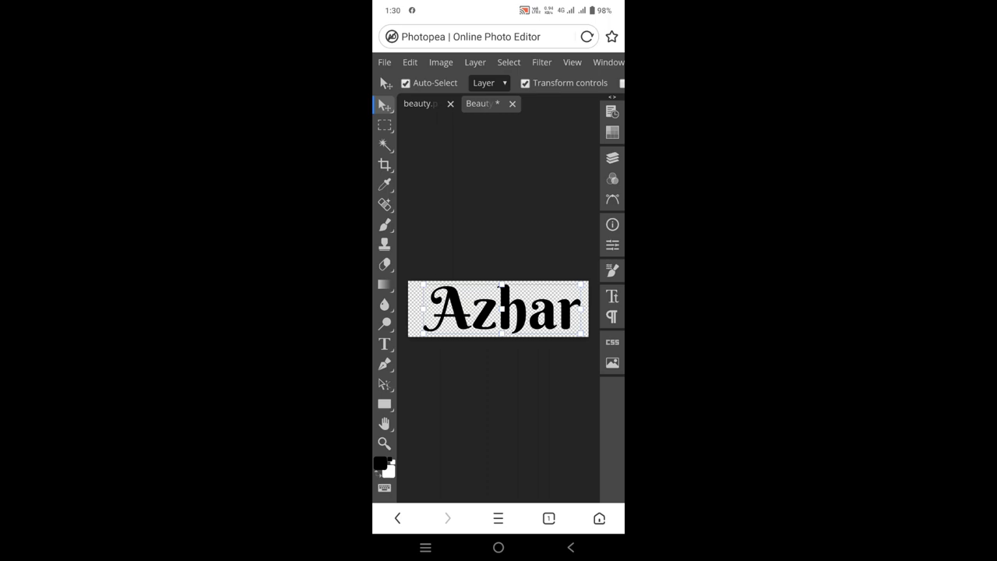
pyautogui.click(384, 62)
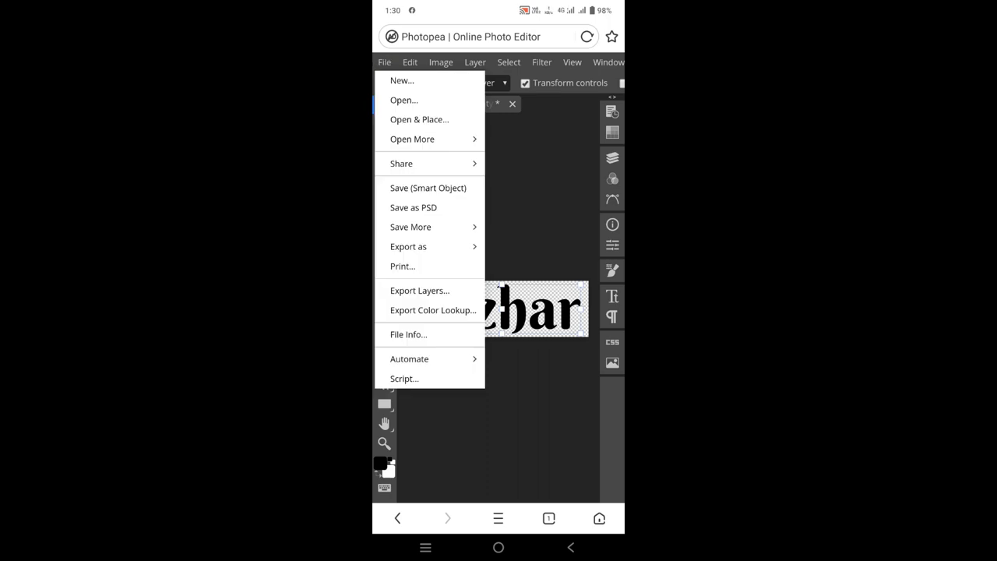
pyautogui.click(427, 188)
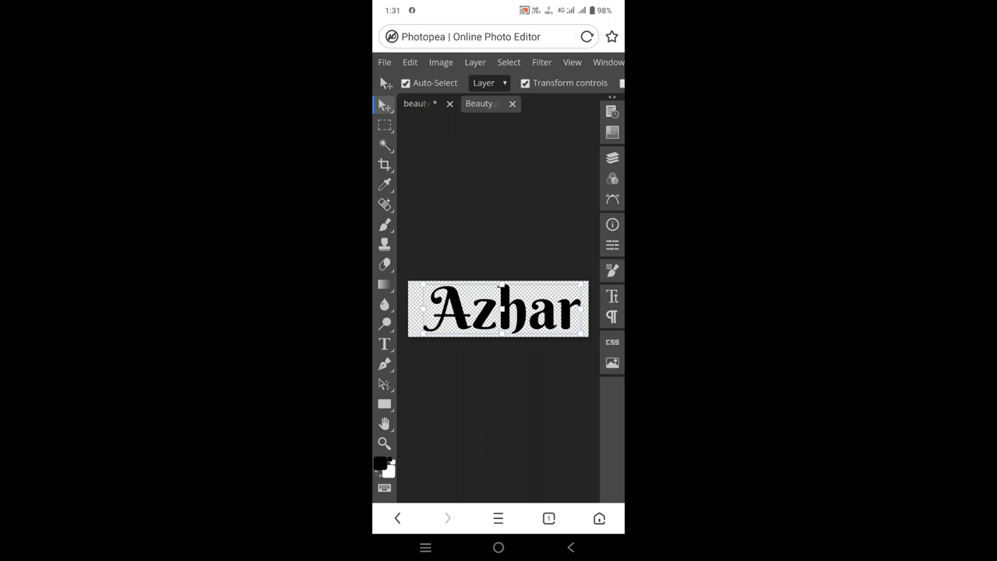
# Step: Close the smart-object tab, keeping the name 'beauty', and return to the layer list
pyautogui.click(511, 103)
pyautogui.click(415, 103)
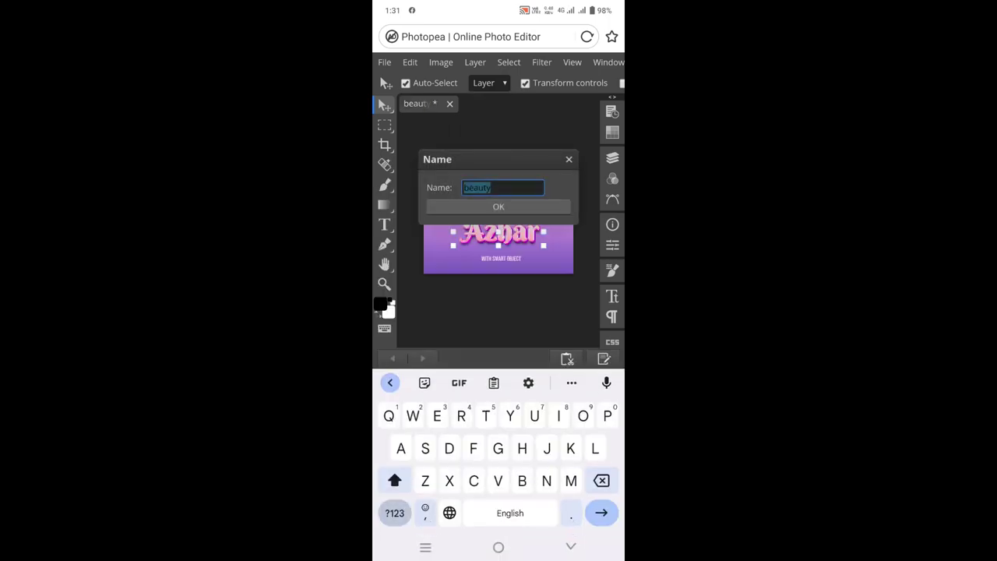
pyautogui.click(498, 206)
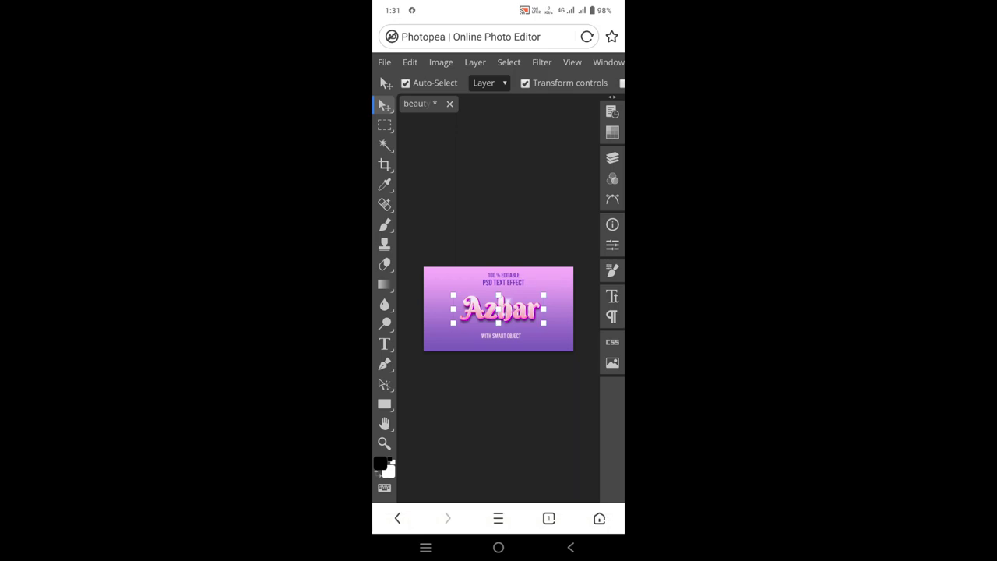
pyautogui.click(384, 62)
pyautogui.click(384, 63)
pyautogui.click(612, 157)
# Step: Scroll down to PSD TEXT EFFECT and select its 'with smart object' text layer
pyautogui.scroll(-5, 510, 312)
pyautogui.scroll(-5, 466, 306)
pyautogui.scroll(-2, 466, 306)
pyautogui.scroll(-5, 462, 307)
pyautogui.scroll(-4, 460, 273)
pyautogui.scroll(-3, 448, 234)
pyautogui.scroll(-4, 438, 211)
pyautogui.scroll(-6, 445, 234)
pyautogui.scroll(-3, 456, 322)
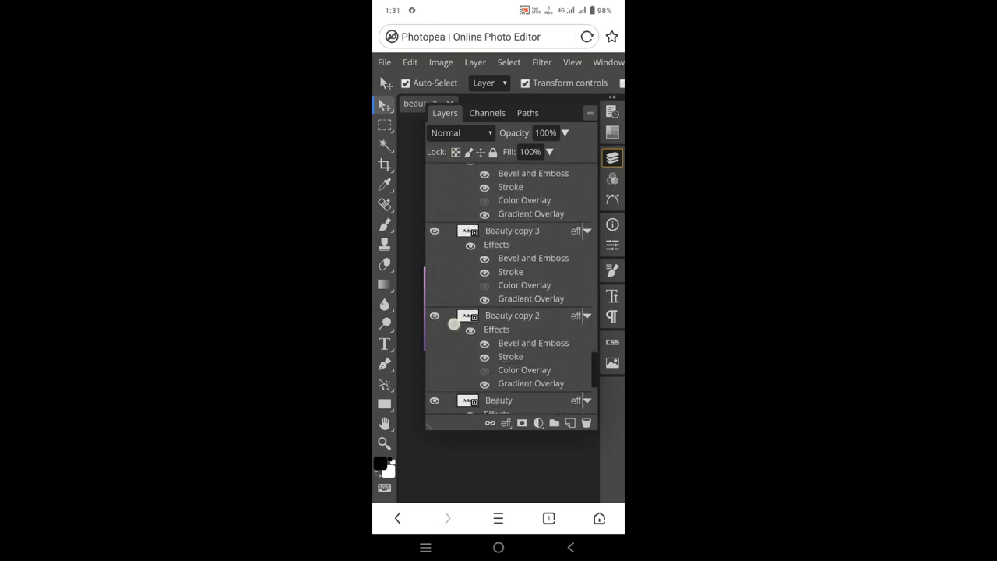
pyautogui.scroll(-3, 510, 296)
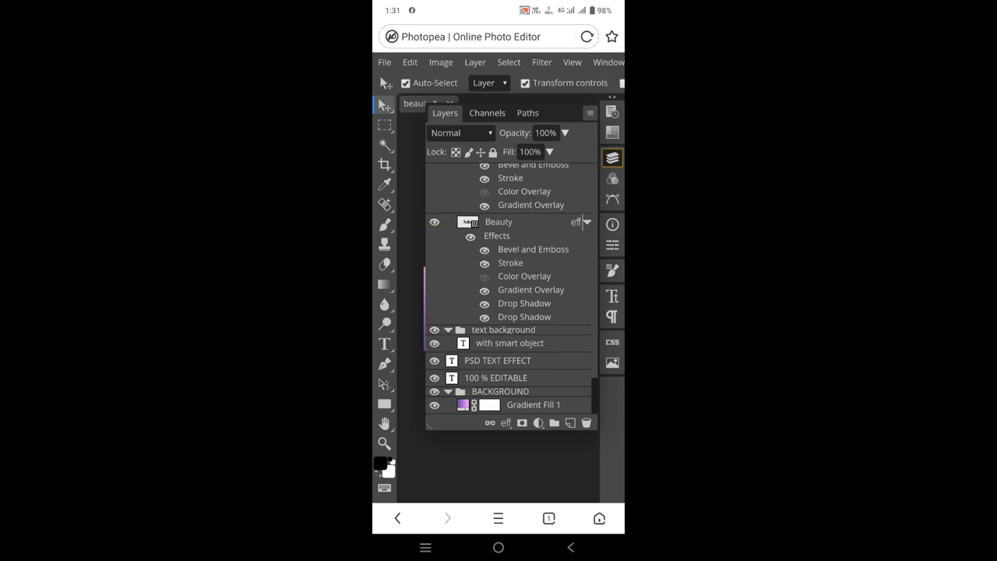
pyautogui.click(490, 362)
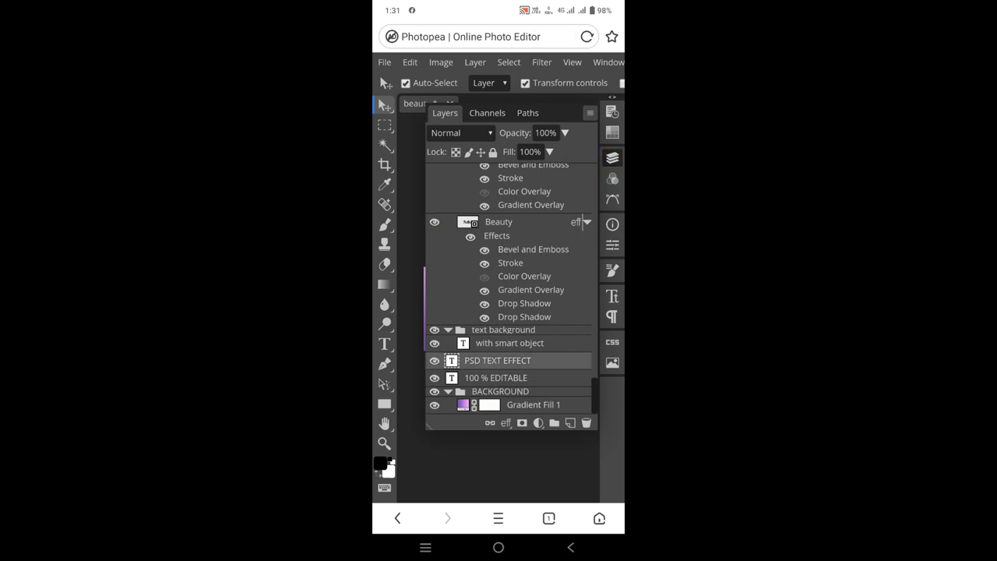
pyautogui.scroll(-1, 439, 278)
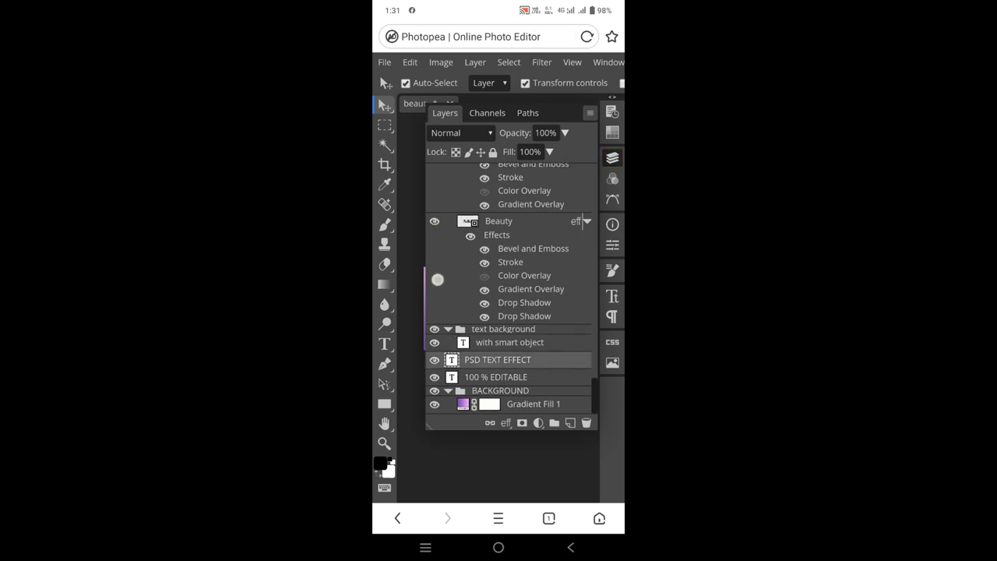
pyautogui.click(498, 345)
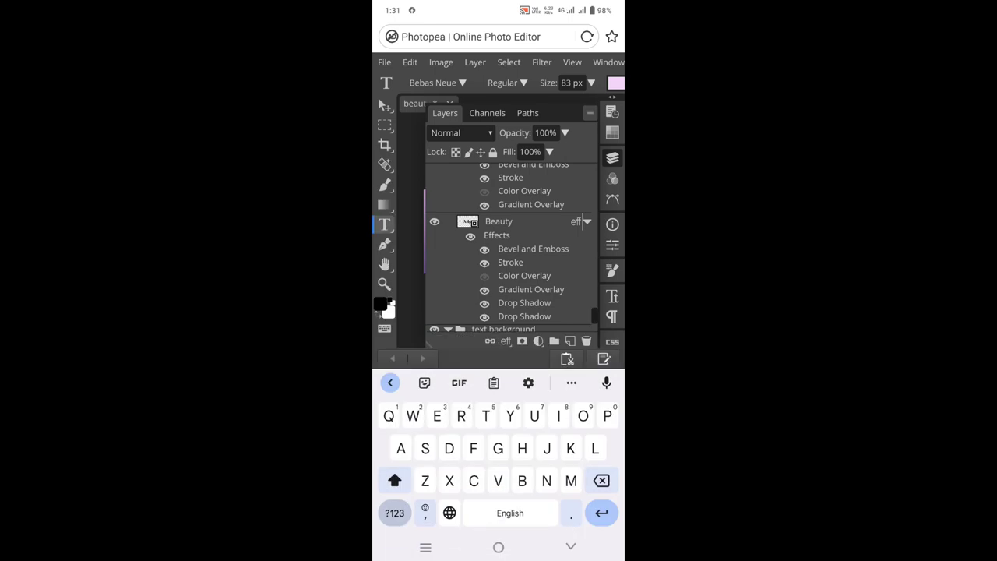
# Step: Erase the 'WITH SMART OBJECT' subtitle and type 'PHOTOSHOP BY' plus the creator's name
pyautogui.click(612, 158)
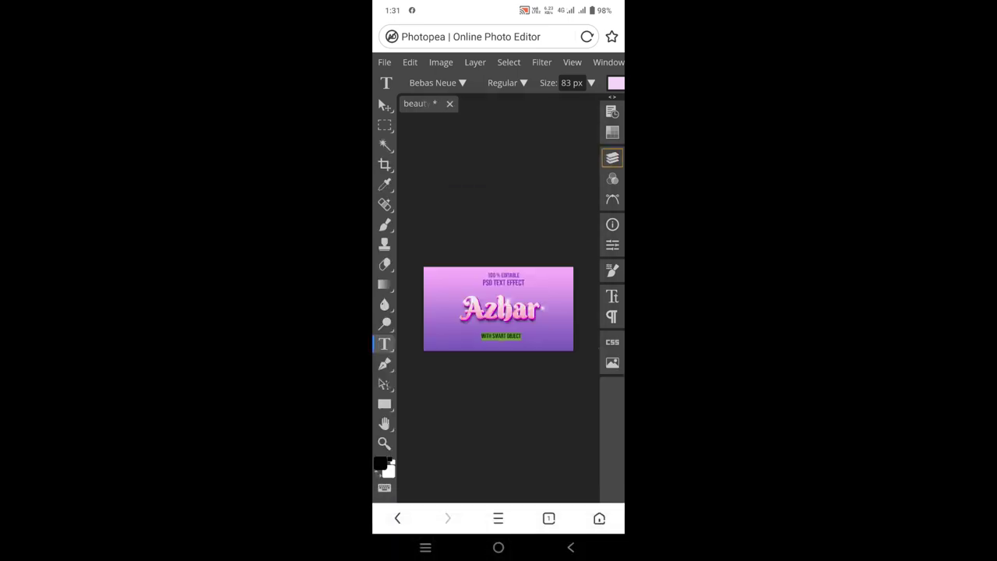
pyautogui.click(501, 336)
pyautogui.click(509, 261)
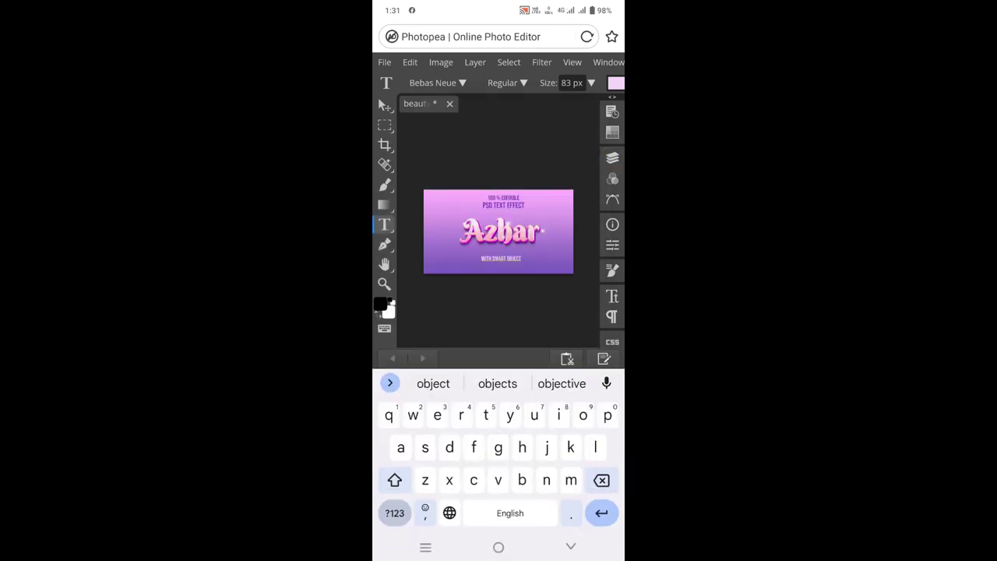
pyautogui.press('BackSpace')
pyautogui.press('BackSpace')
pyautogui.press('BackSpace')
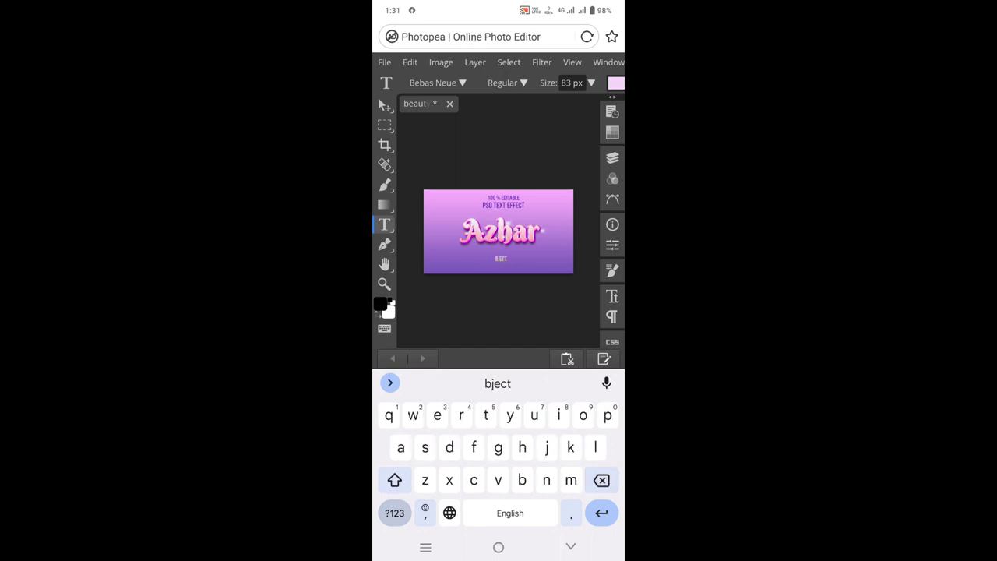
pyautogui.press('BackSpace')
pyautogui.press('BackSpace')
pyautogui.press('BackSpace')
pyautogui.press('BackSpace')
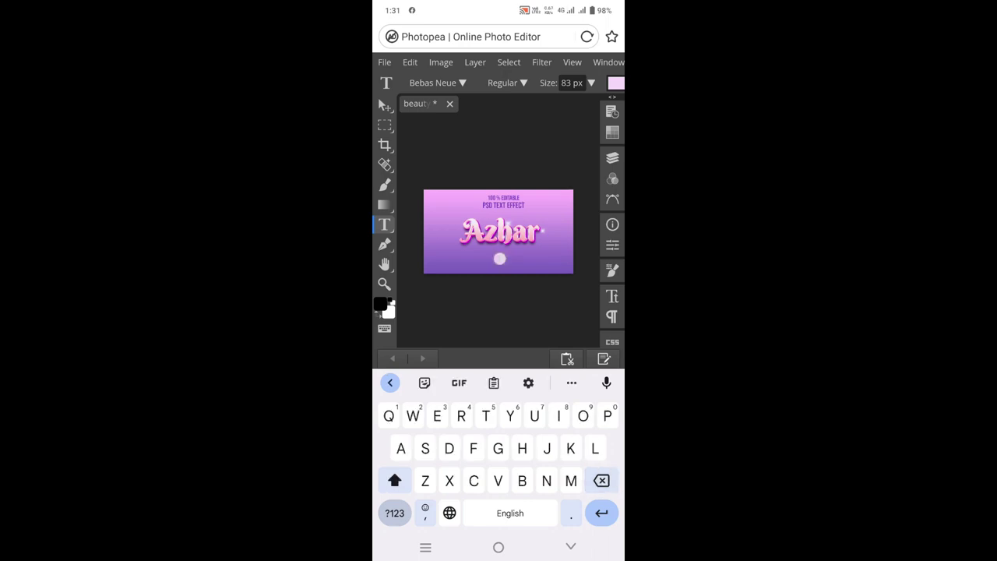
pyautogui.write('A')
pyautogui.press('BackSpace')
pyautogui.write('PHOTOSH')
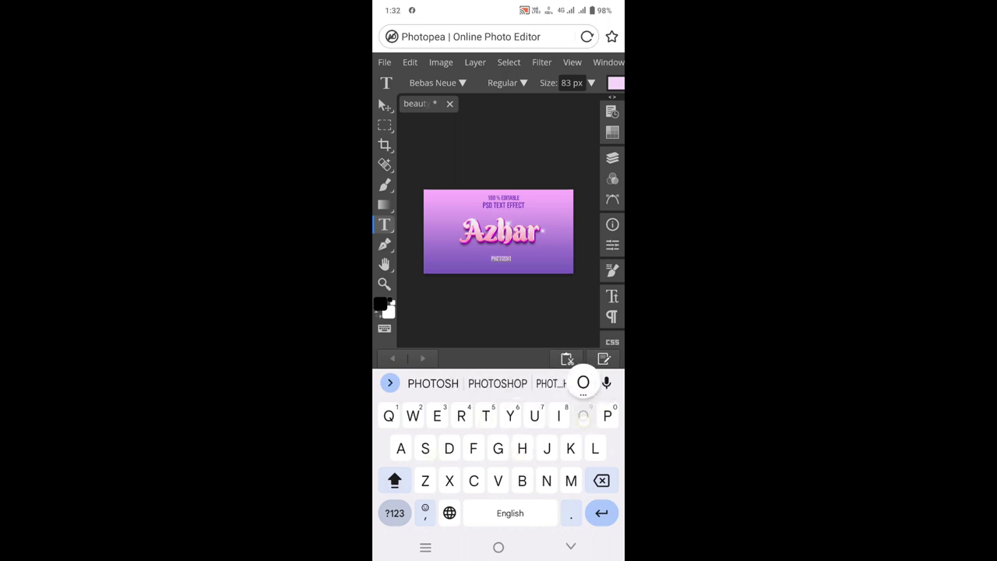
pyautogui.write('OP BY NIAZI')
pyautogui.click(437, 383)
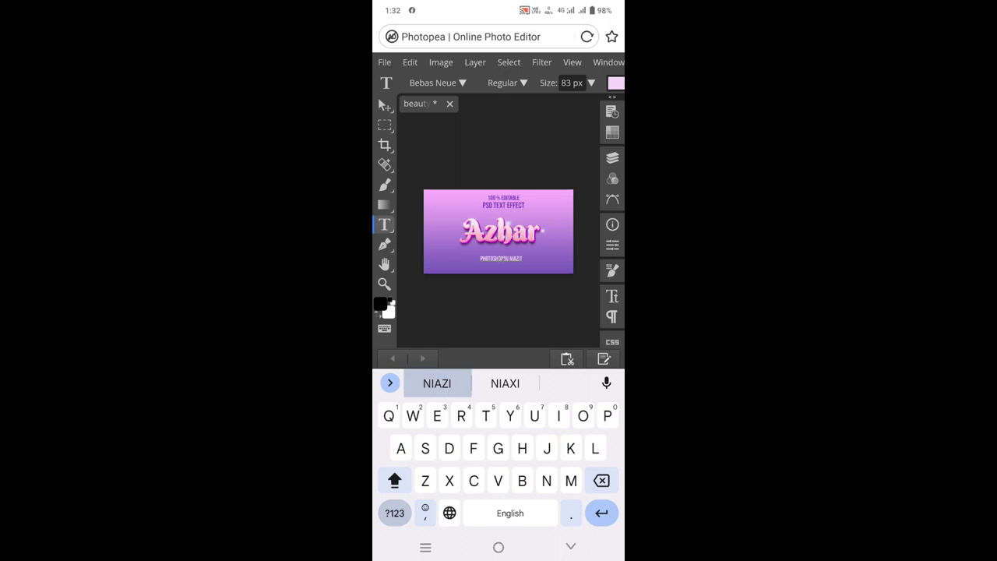
# Step: Fix the subtitle's word spacing, retyping 'BY' and the creator's name
pyautogui.click(519, 256)
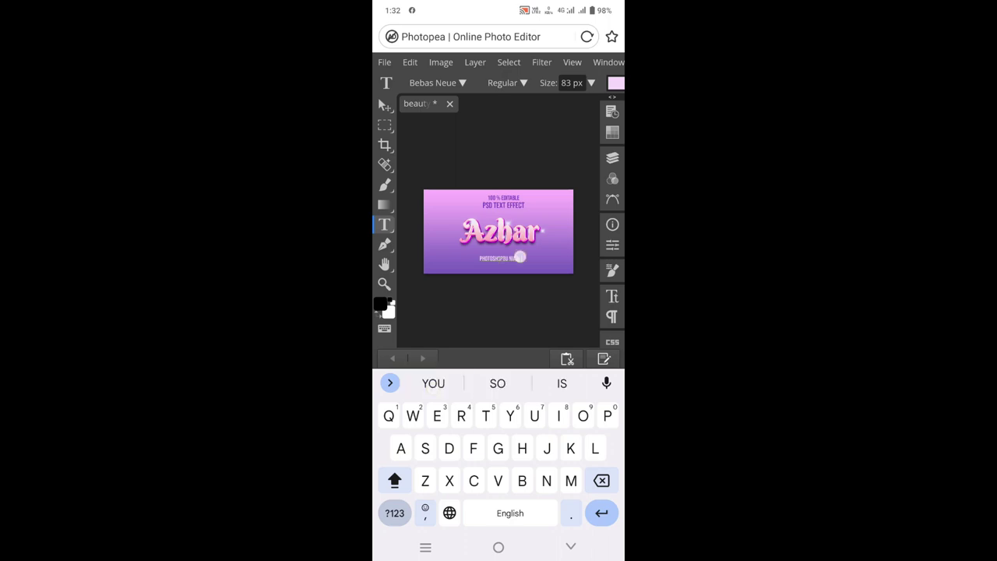
pyautogui.doubleClick(511, 260)
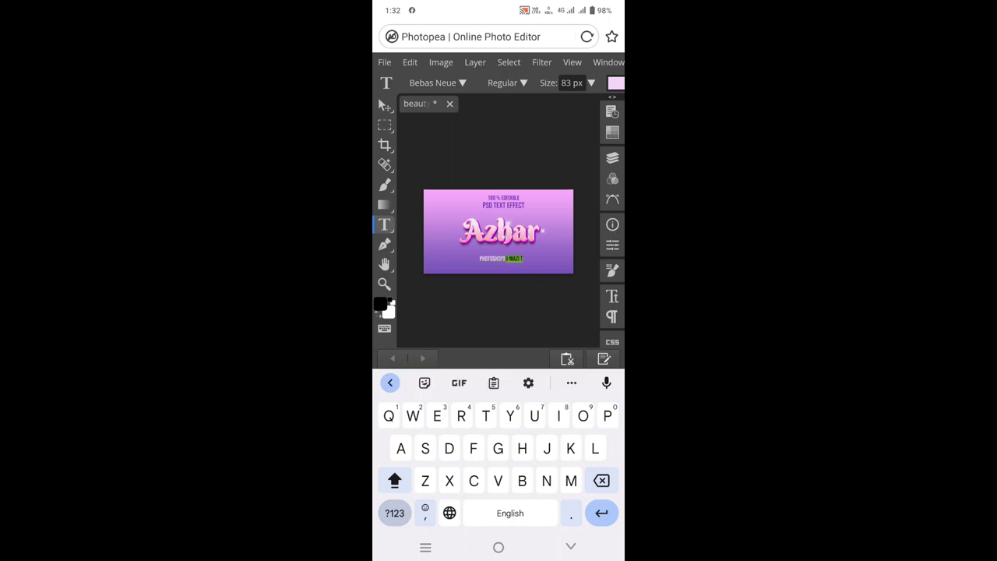
pyautogui.press('BackSpace')
pyautogui.click(562, 383)
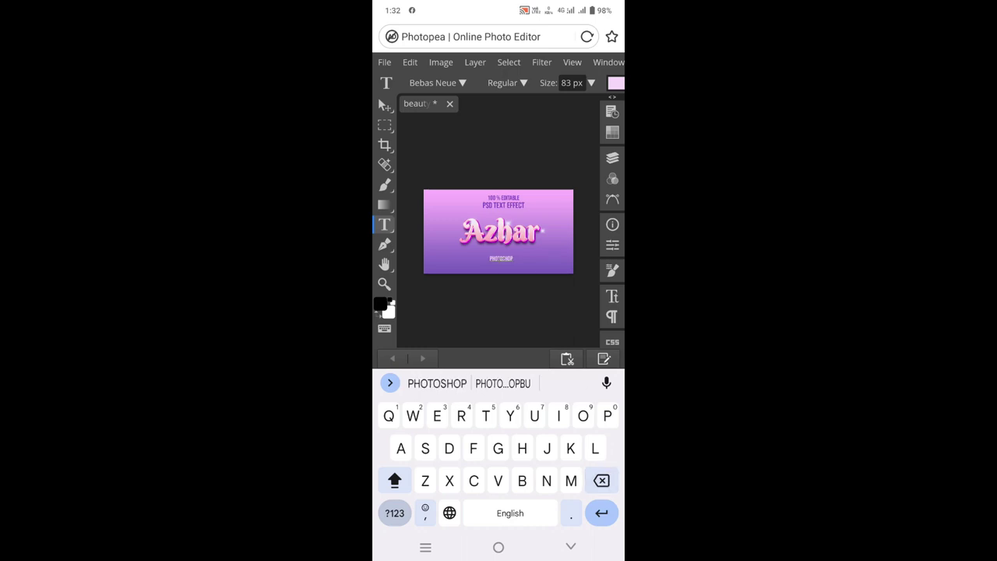
pyautogui.write(' BY')
pyautogui.press('space')
pyautogui.write(' NIAZI')
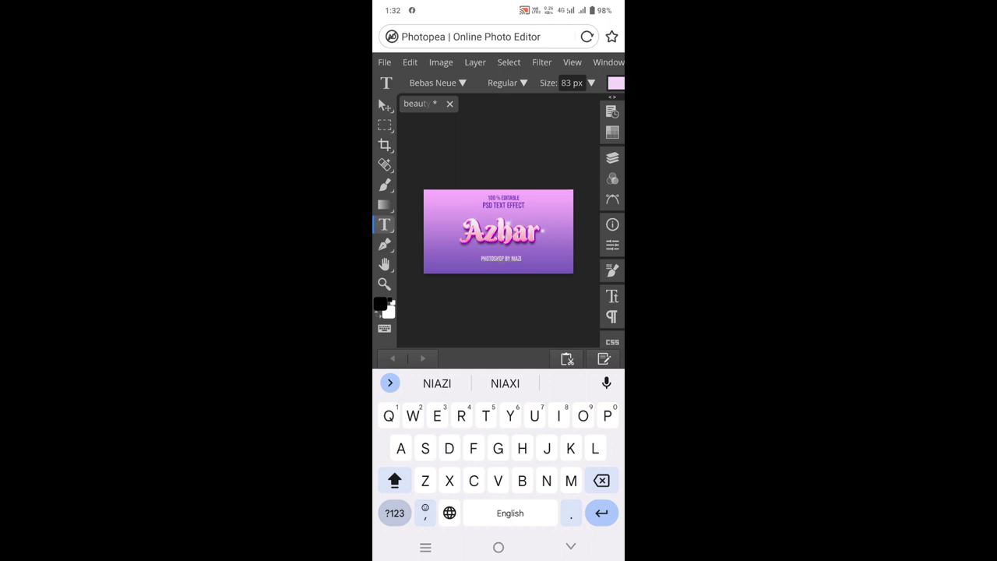
# Step: Commit the PHOTOSHOP BY NIAZI subtitle and hide the PSD TEXT EFFECT and 100 % EDITABLE layers
pyautogui.click(612, 158)
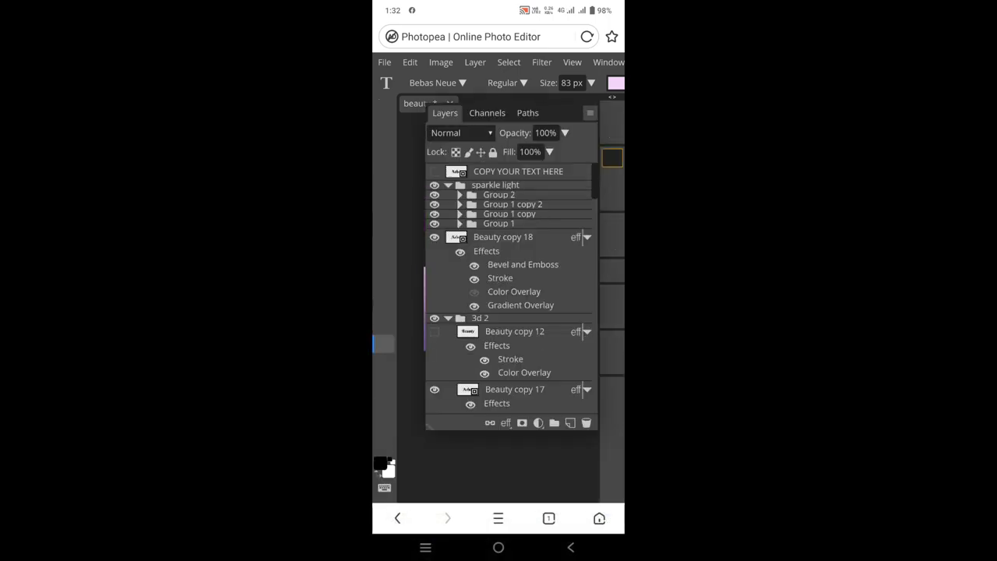
pyautogui.moveTo(458, 379); pyautogui.dragTo(418, 234)
pyautogui.moveTo(434, 351); pyautogui.dragTo(434, 265)
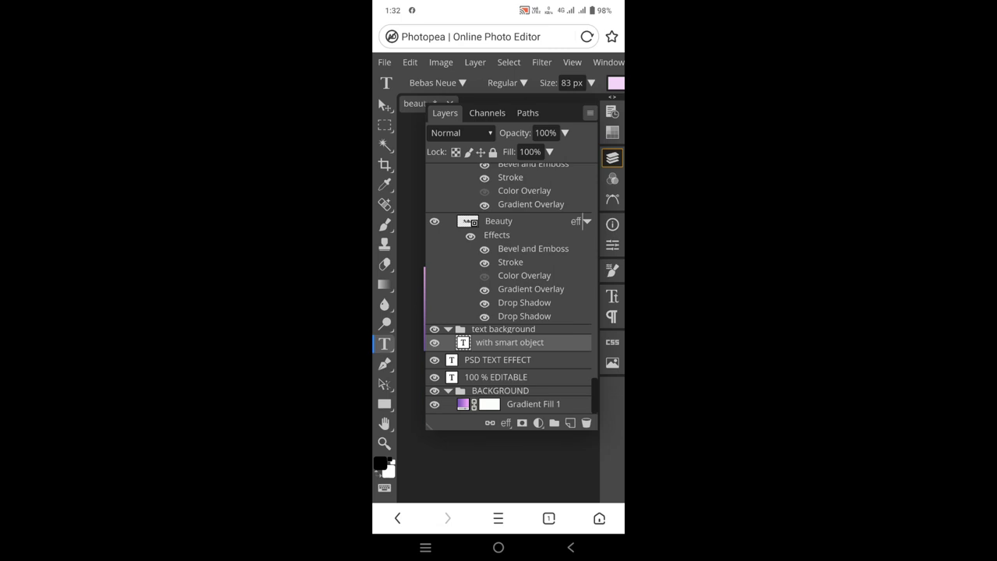
pyautogui.click(384, 105)
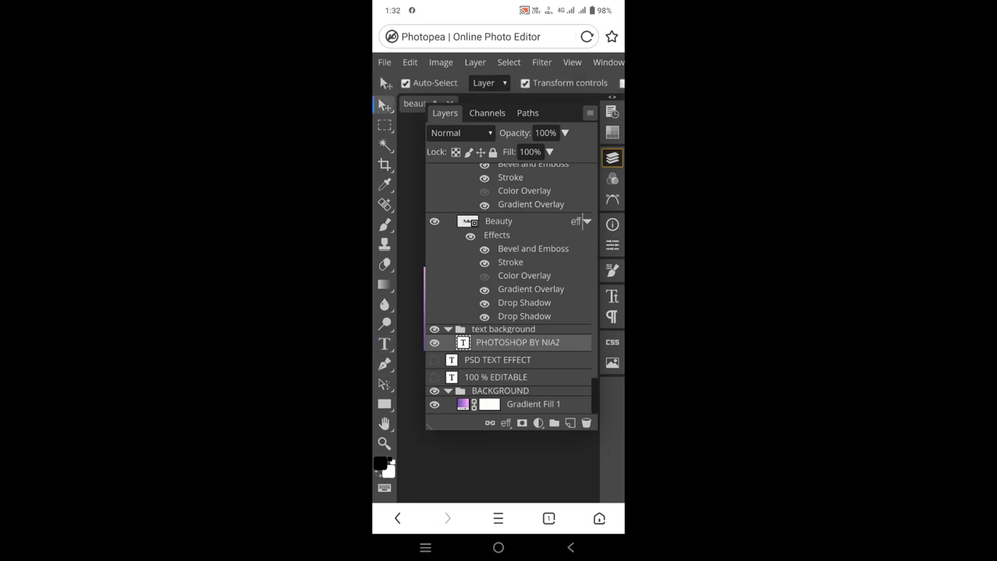
pyautogui.click(612, 157)
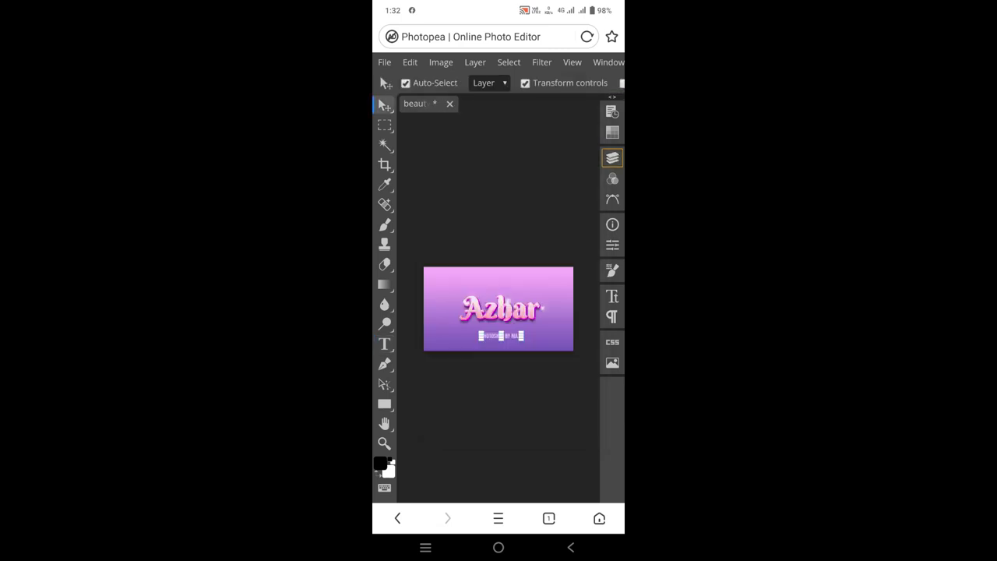
# Step: Zoom the canvas in and out to check the Azhar design with its credit line
pyautogui.click(384, 443)
pyautogui.scroll(5, 467, 312)
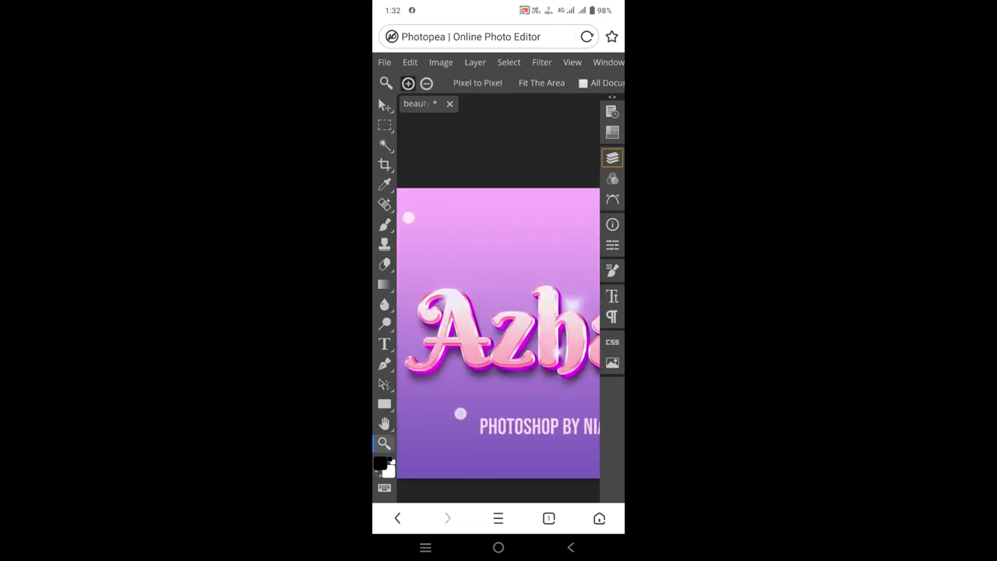
pyautogui.scroll(-2, 499, 335)
pyautogui.scroll(-2, 499, 335)
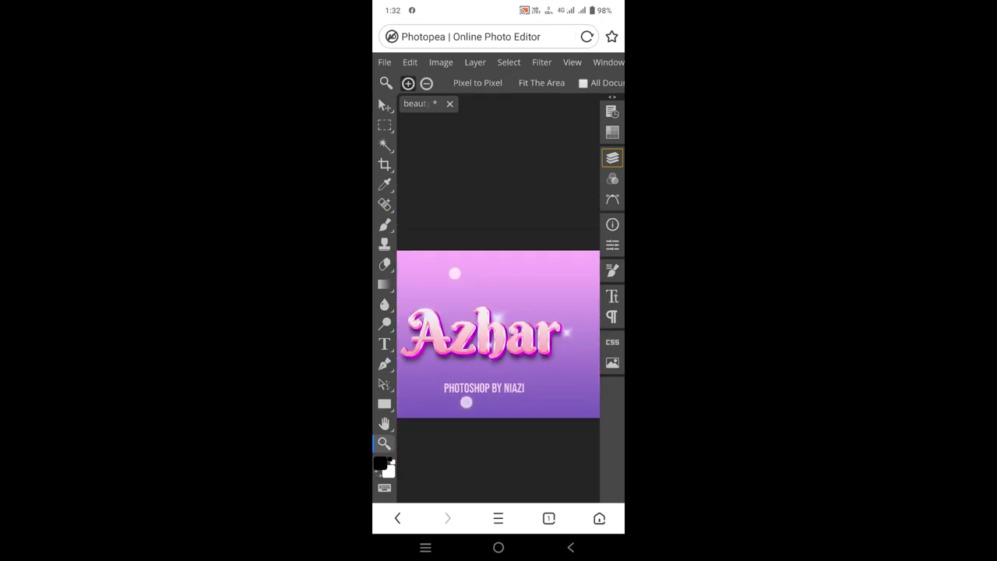
pyautogui.scroll(-1, 499, 335)
pyautogui.scroll(-1, 499, 335)
pyautogui.scroll(-1, 479, 334)
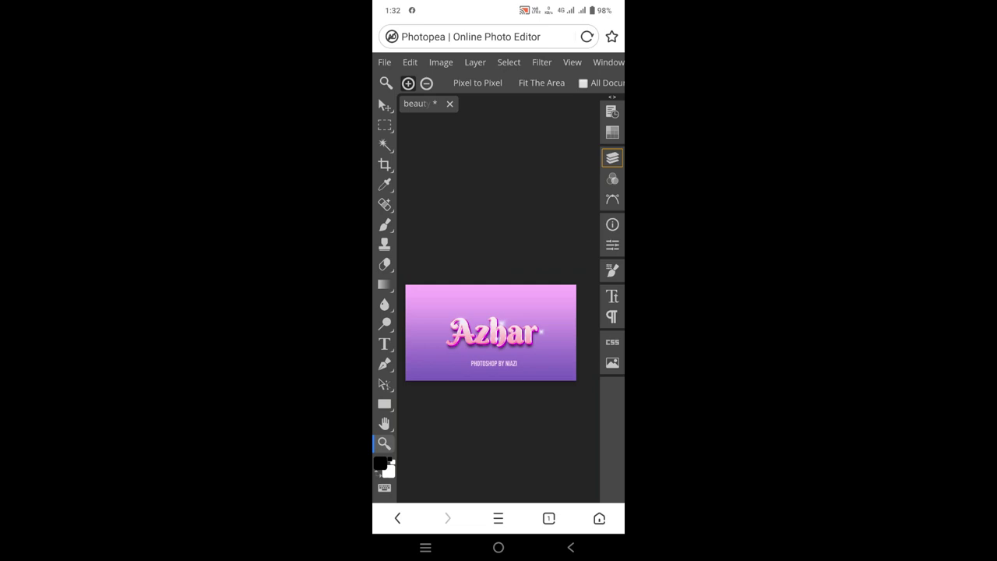
# Step: Export the design as a 1920×1080 PNG named beauty at 100% quality
pyautogui.click(384, 62)
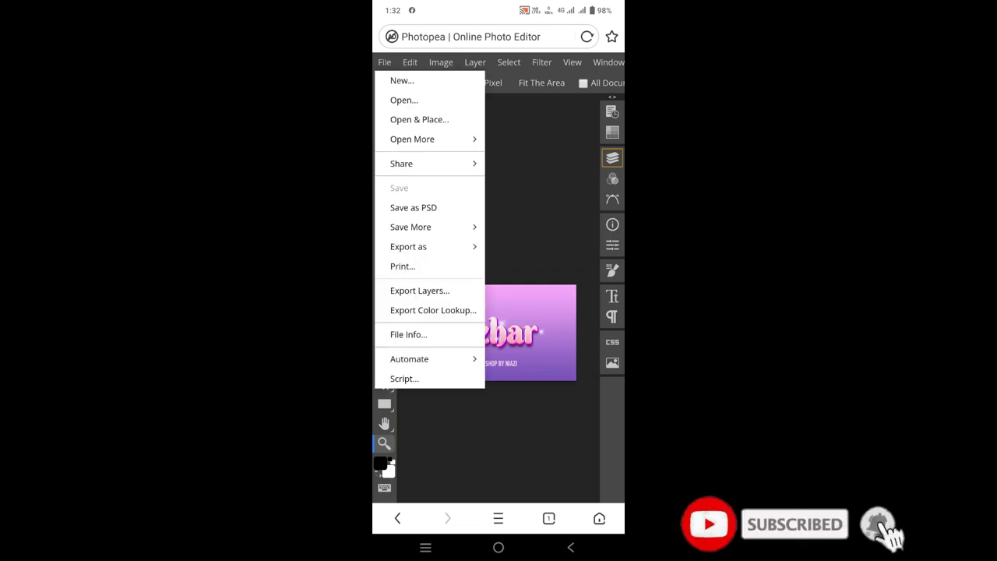
pyautogui.click(408, 246)
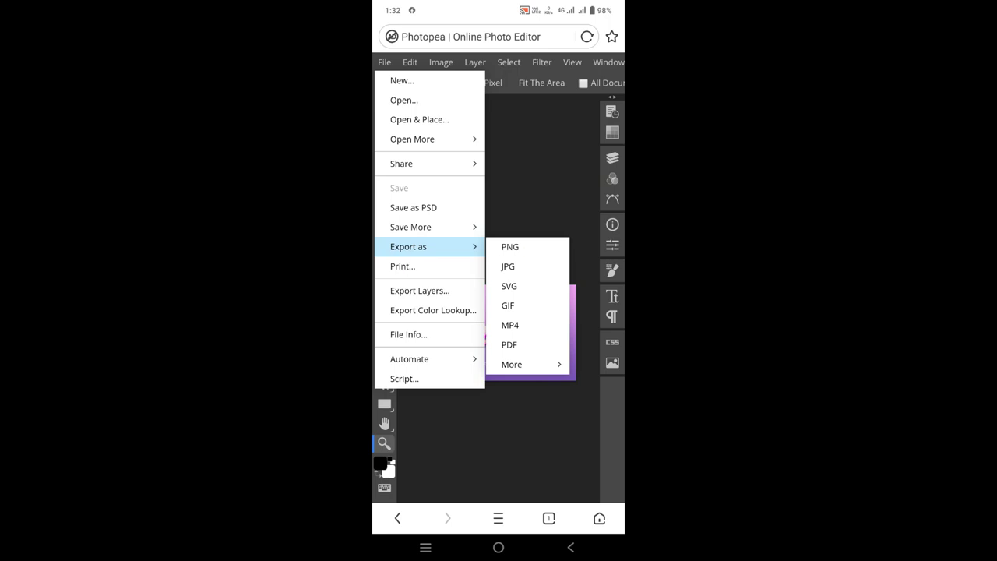
pyautogui.click(510, 246)
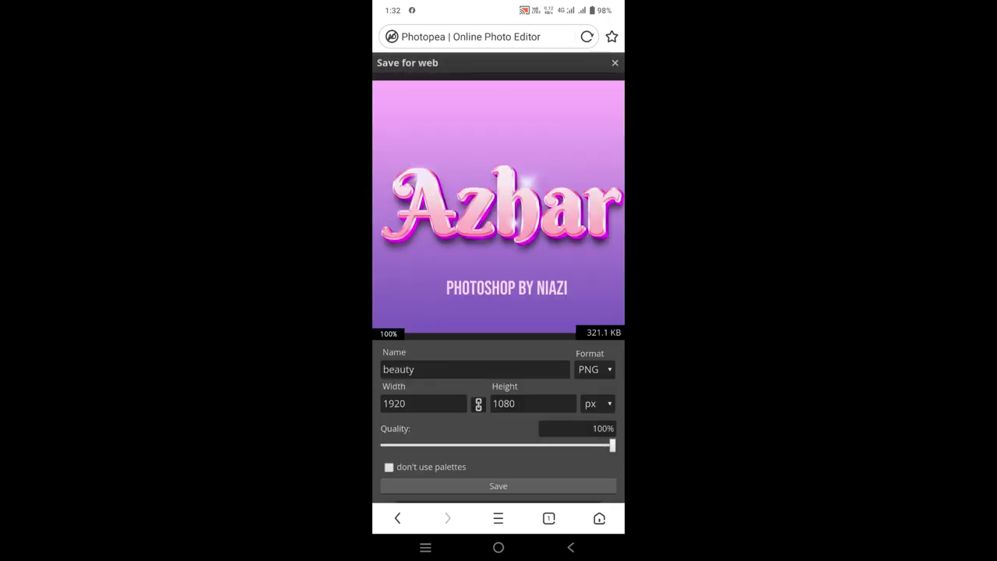
pyautogui.click(498, 485)
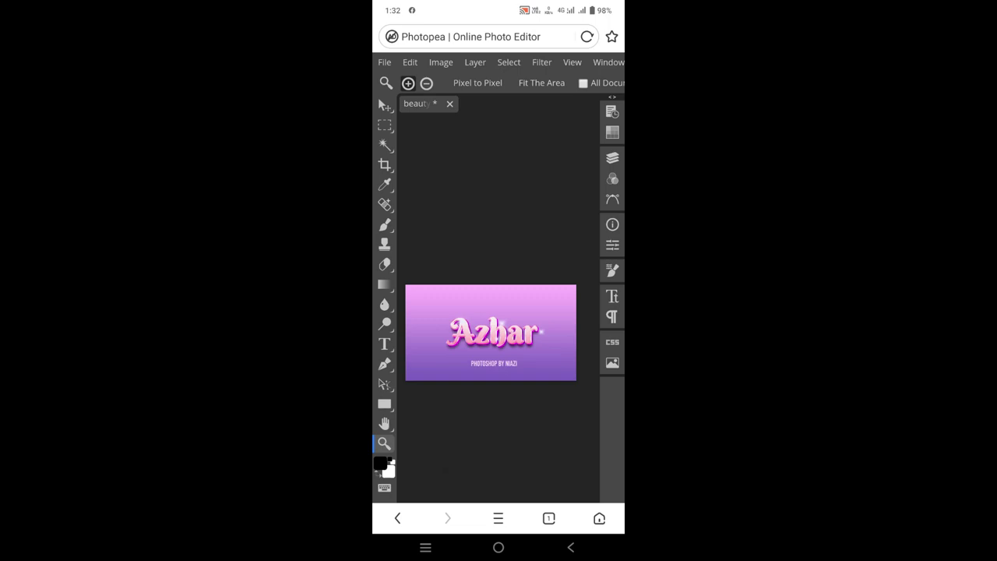
pyautogui.click(384, 63)
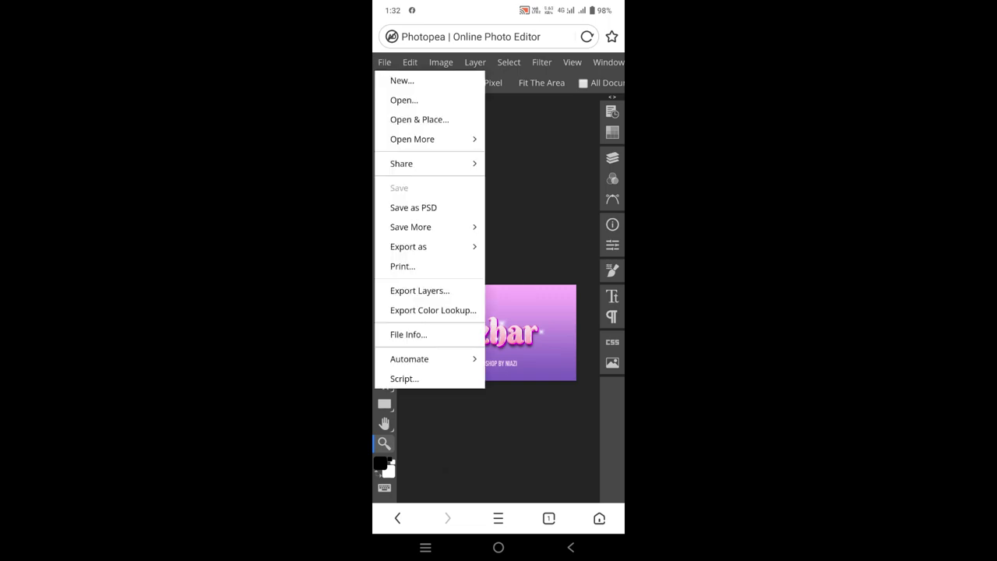